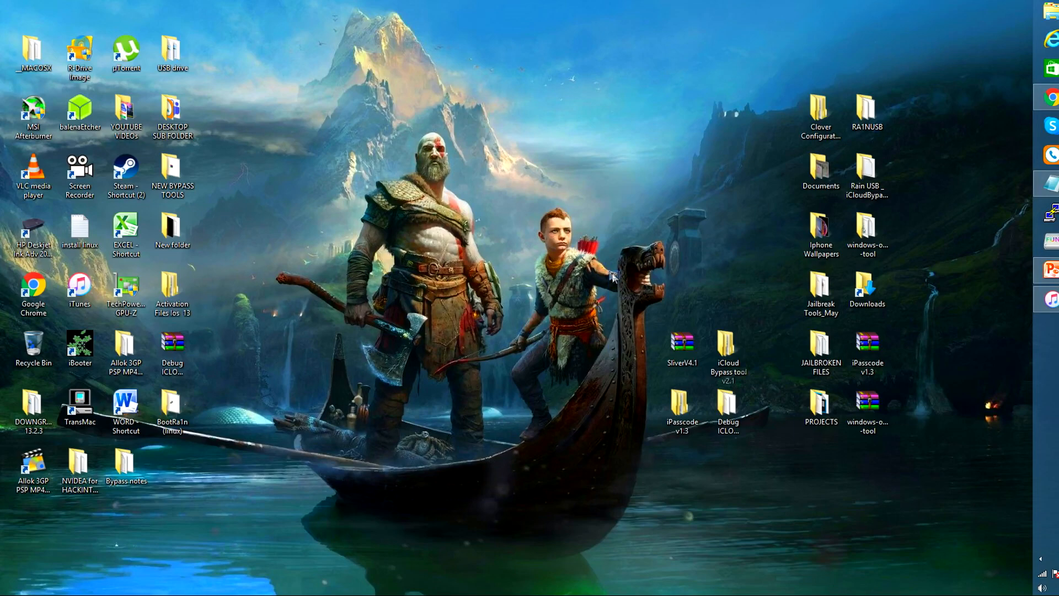
Launch iPasscode v1.3 from its folder and put the folder window away.
{"action": "left_click_drag", "start_coordinate": [609, 270], "coordinate": [785, 455]}
{"action": "double_click", "coordinate": [680, 407]}
{"action": "double_click", "coordinate": [155, 202]}
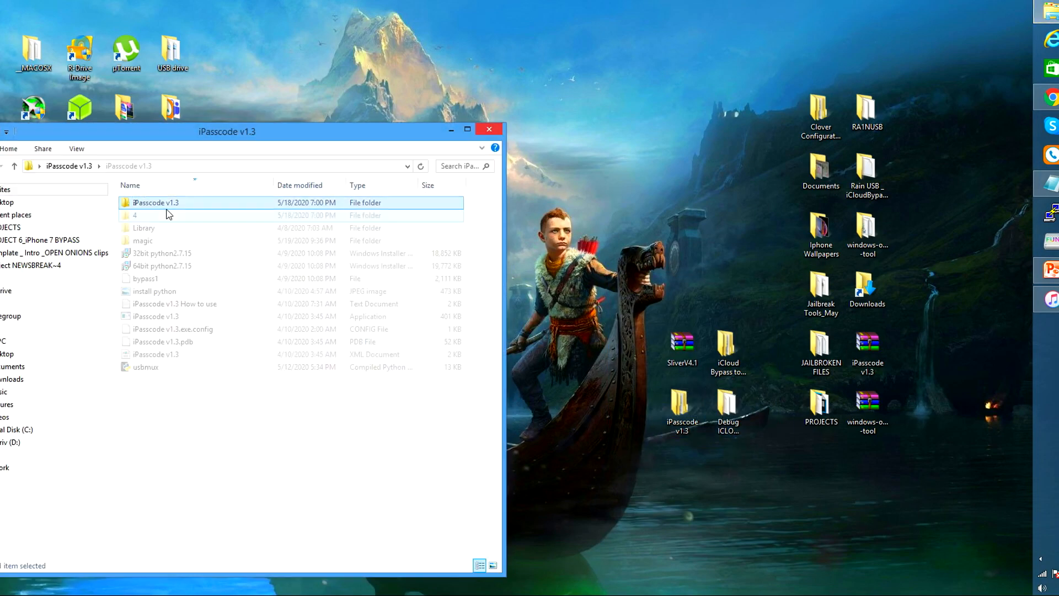
{"action": "double_click", "coordinate": [155, 316]}
{"action": "left_click", "coordinate": [451, 130]}
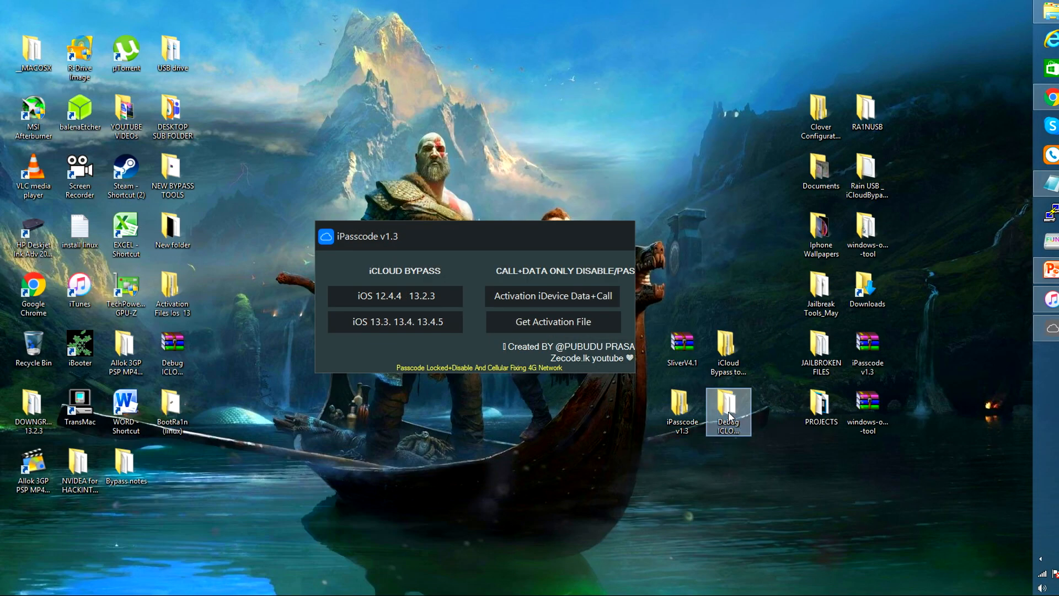
Launch the iCloudBypass ShiftKey app from the Debug ICLOUD BYPASS folder and place iPasscode lower left.
{"action": "double_click", "coordinate": [727, 407]}
{"action": "left_click", "coordinate": [199, 297]}
{"action": "double_click", "coordinate": [453, 296]}
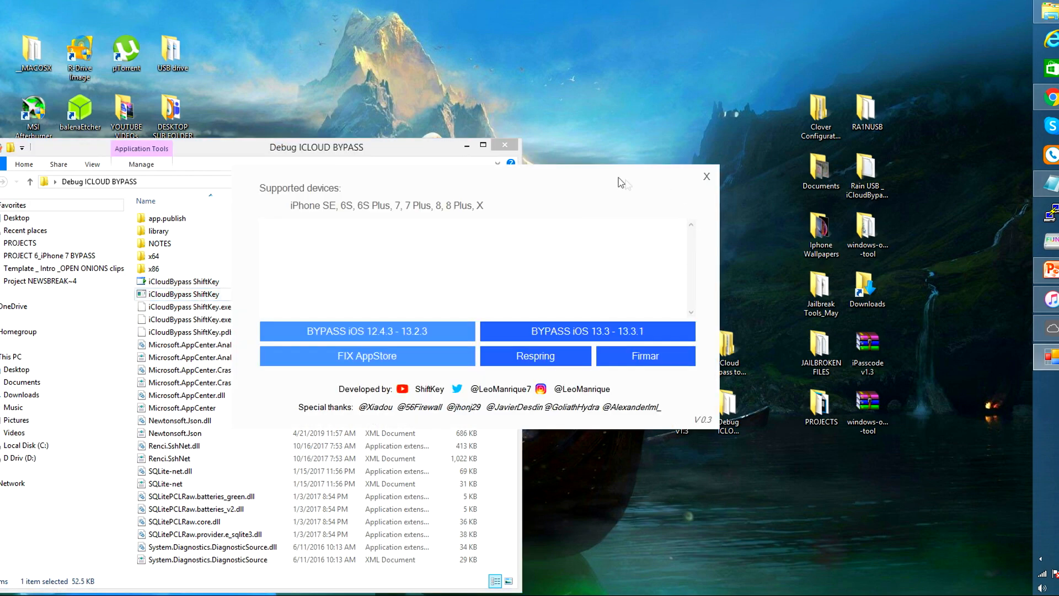
{"action": "left_click", "coordinate": [506, 145]}
{"action": "left_click", "coordinate": [1051, 329]}
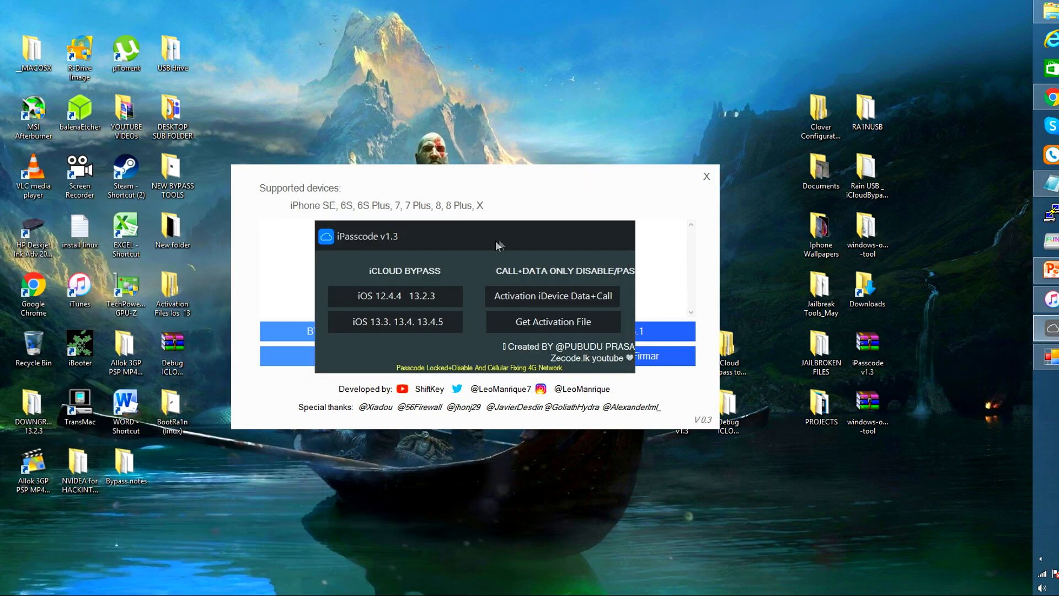
{"action": "left_click_drag", "start_coordinate": [373, 238], "coordinate": [105, 462]}
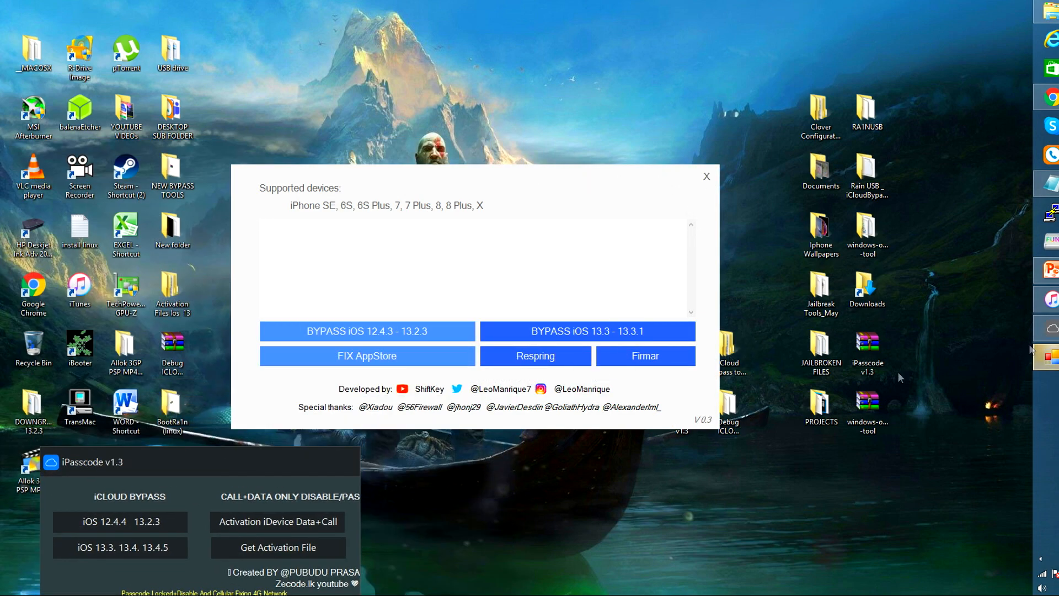
Browse the SliverV4.1 archive down to the Sliver.app folder, then close it.
{"action": "double_click", "coordinate": [731, 514]}
{"action": "double_click", "coordinate": [552, 431]}
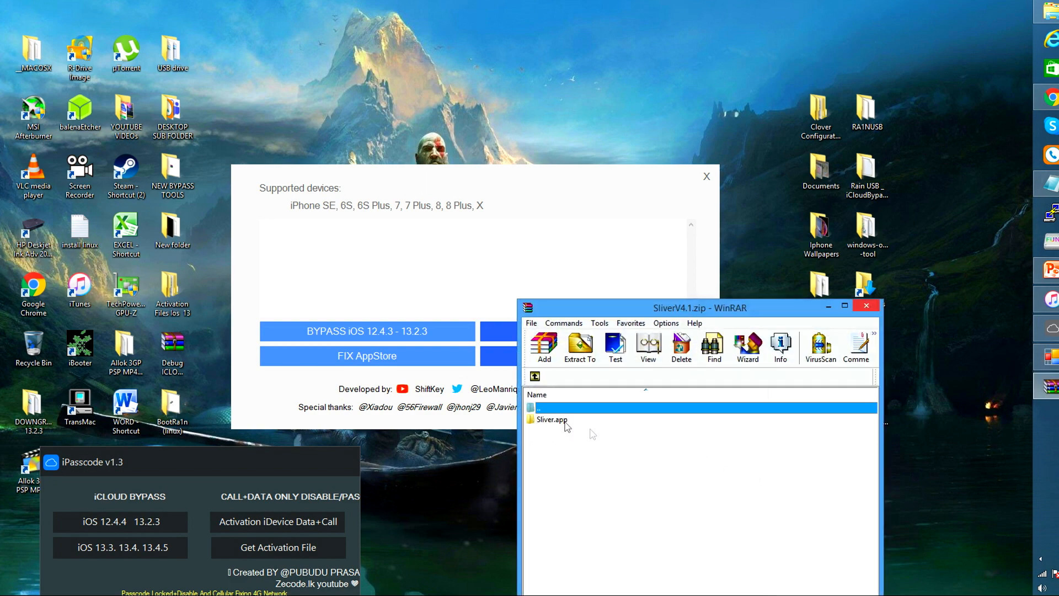
{"action": "double_click", "coordinate": [555, 419]}
{"action": "left_click", "coordinate": [867, 306]}
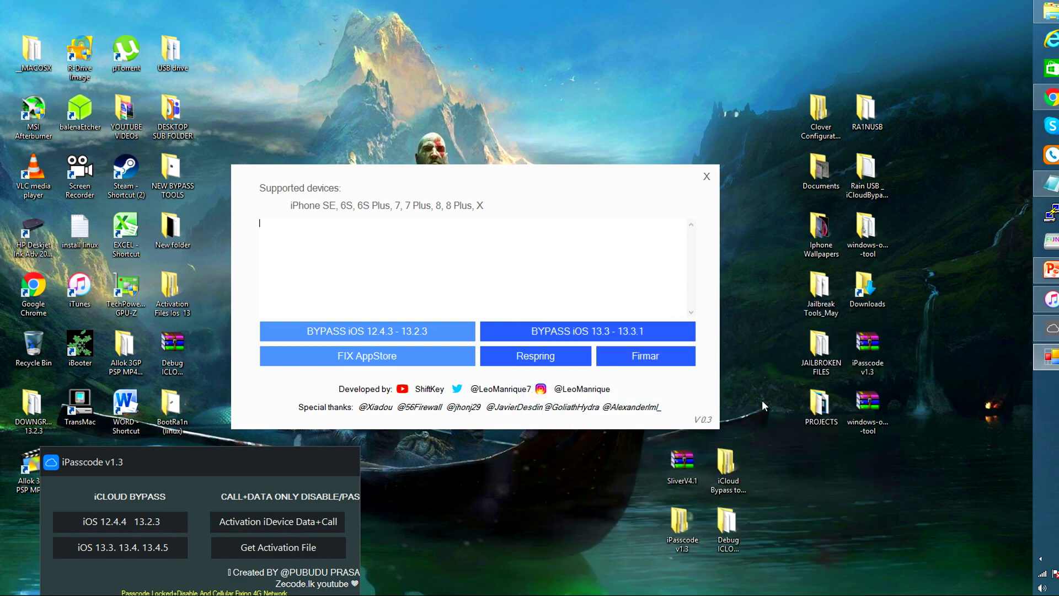
Launch iOS13iCloudBypass from the iCloud Bypass Tool v2.1 Win64bit folder and close the folder.
{"action": "double_click", "coordinate": [728, 530]}
{"action": "double_click", "coordinate": [248, 247]}
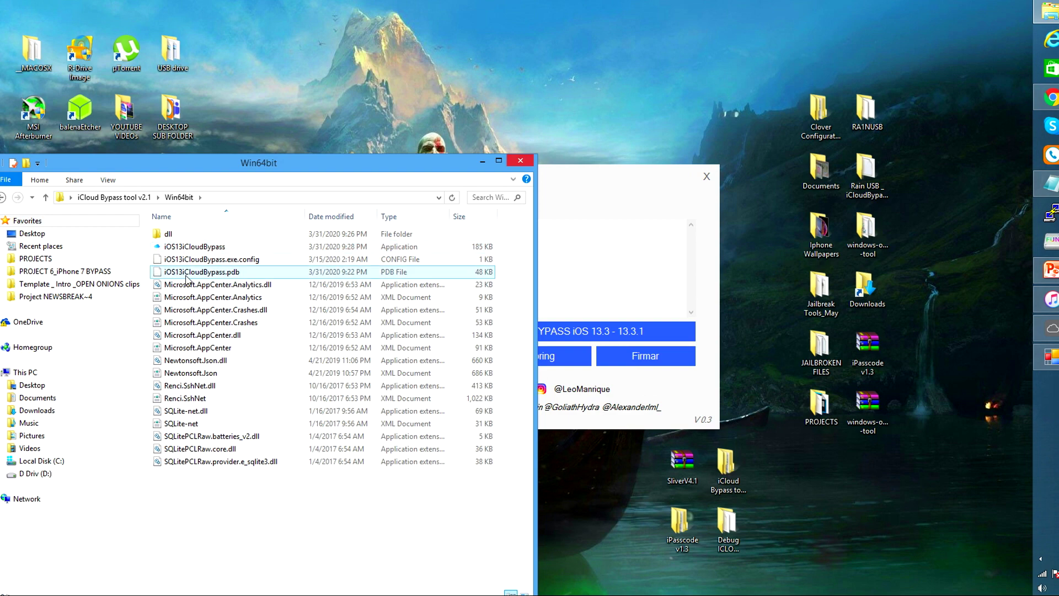
{"action": "double_click", "coordinate": [195, 246]}
{"action": "left_click", "coordinate": [527, 161]}
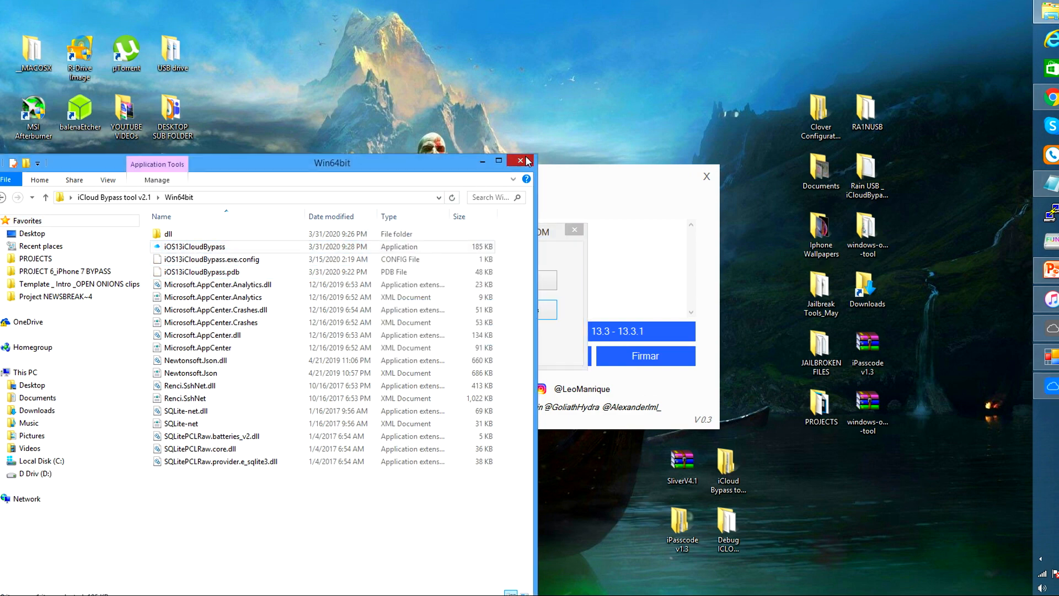
Arrange the iCloud Bypass Tool bottom centre, iPasscode up left, with the ShiftKey window focused.
{"action": "left_click_drag", "start_coordinate": [495, 234], "coordinate": [547, 460]}
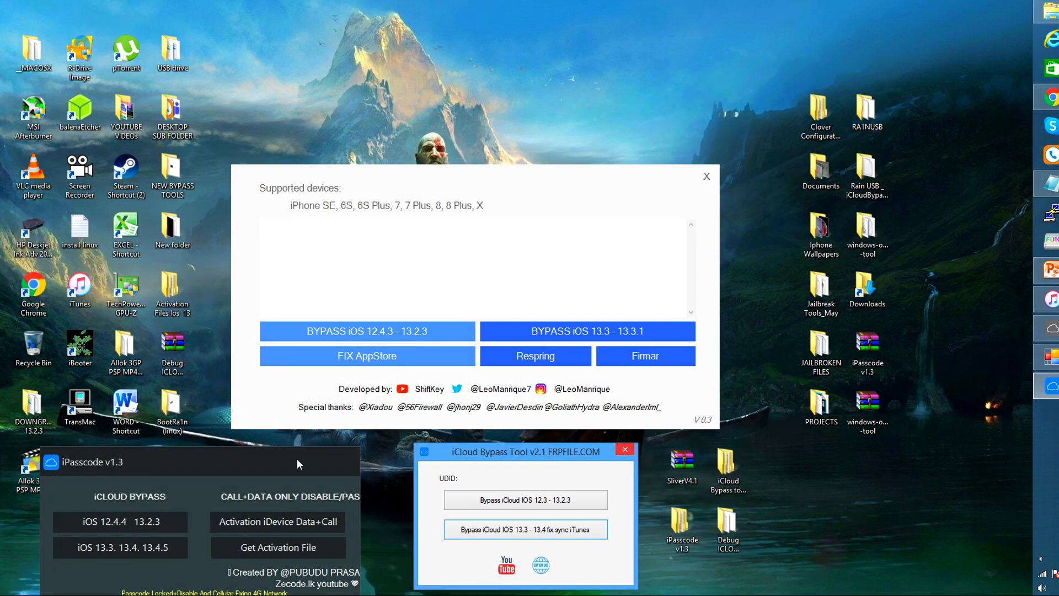
{"action": "left_click_drag", "start_coordinate": [297, 459], "coordinate": [293, 449]}
{"action": "left_click", "coordinate": [508, 174]}
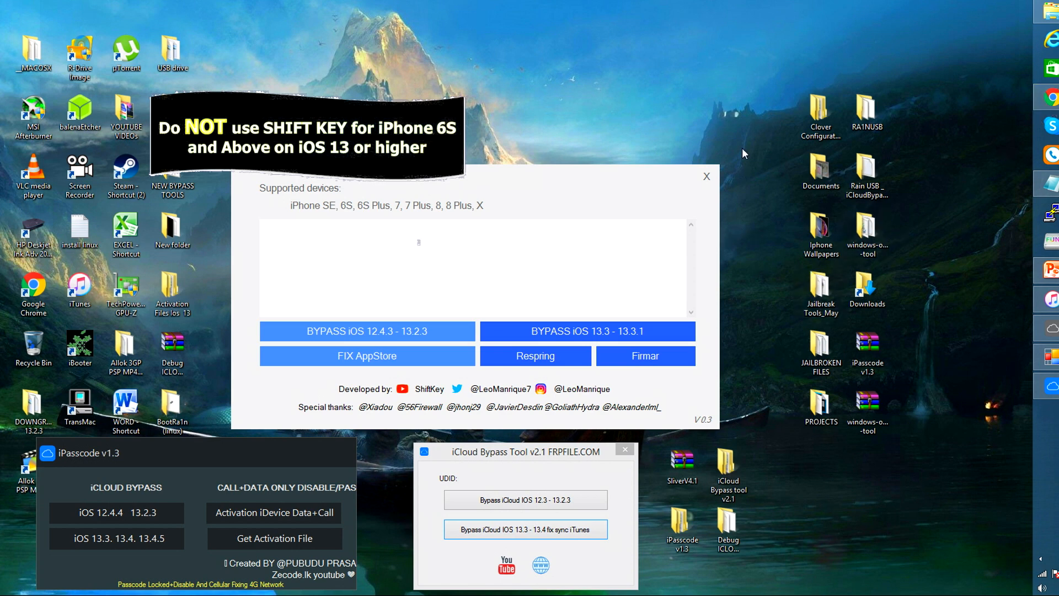
{"action": "left_click_drag", "start_coordinate": [743, 148], "coordinate": [358, 383]}
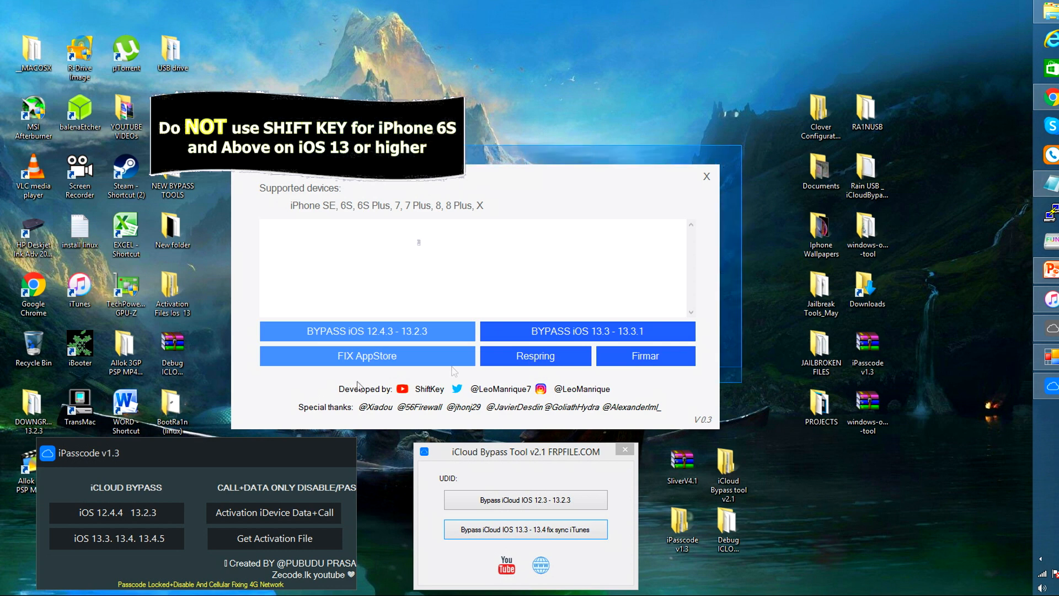
Narrow the Notepad notes and select the docs.microsoft.com deployment guide URL, then switch to the browser.
{"action": "left_click_drag", "start_coordinate": [357, 384], "coordinate": [216, 437]}
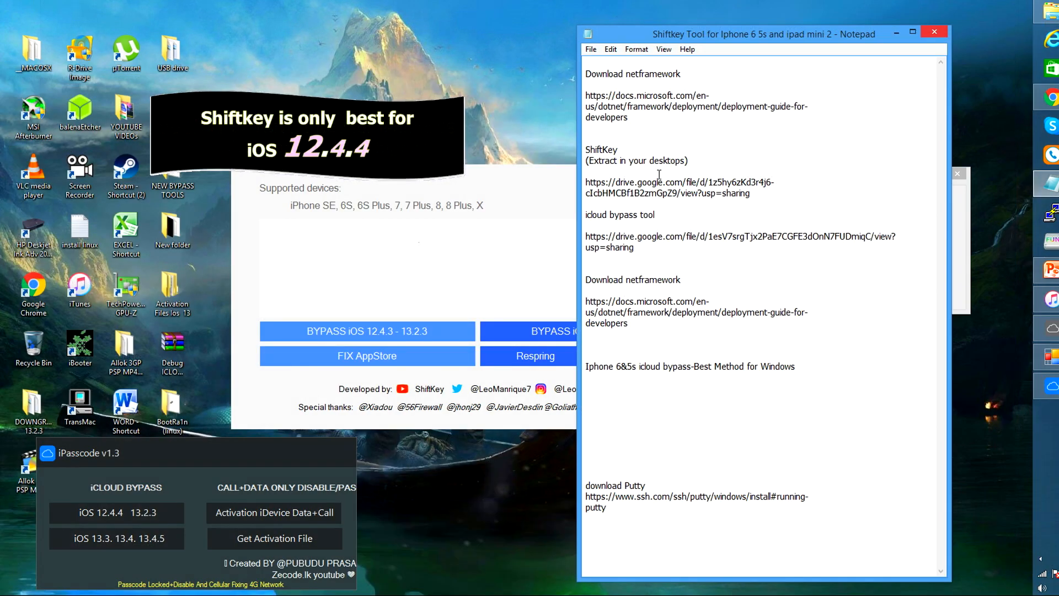
{"action": "left_click_drag", "start_coordinate": [578, 174], "coordinate": [720, 182]}
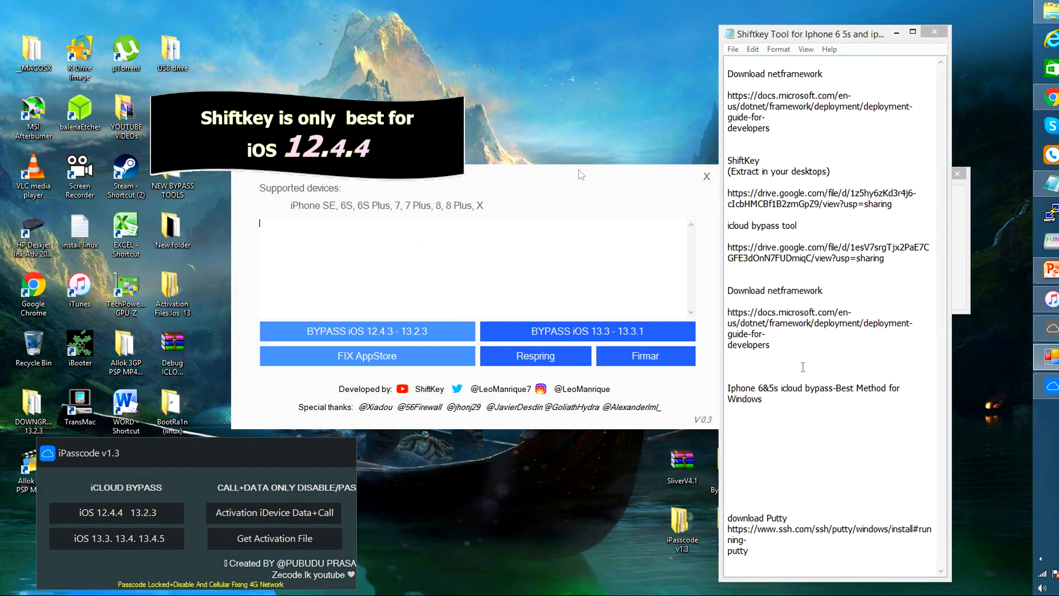
{"action": "left_click_drag", "start_coordinate": [771, 345], "coordinate": [727, 290]}
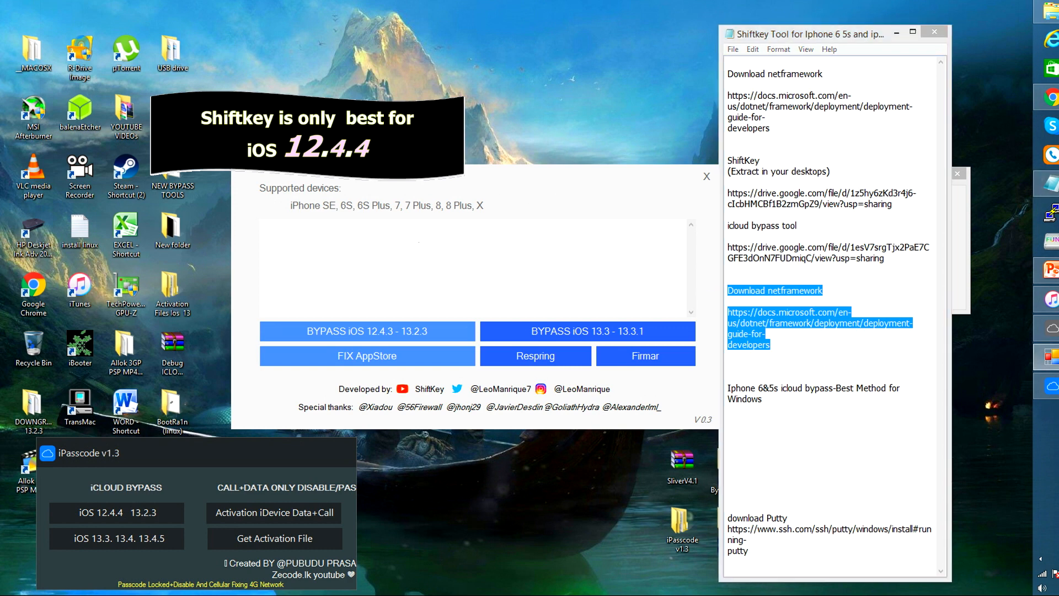
{"action": "left_click", "coordinate": [781, 323]}
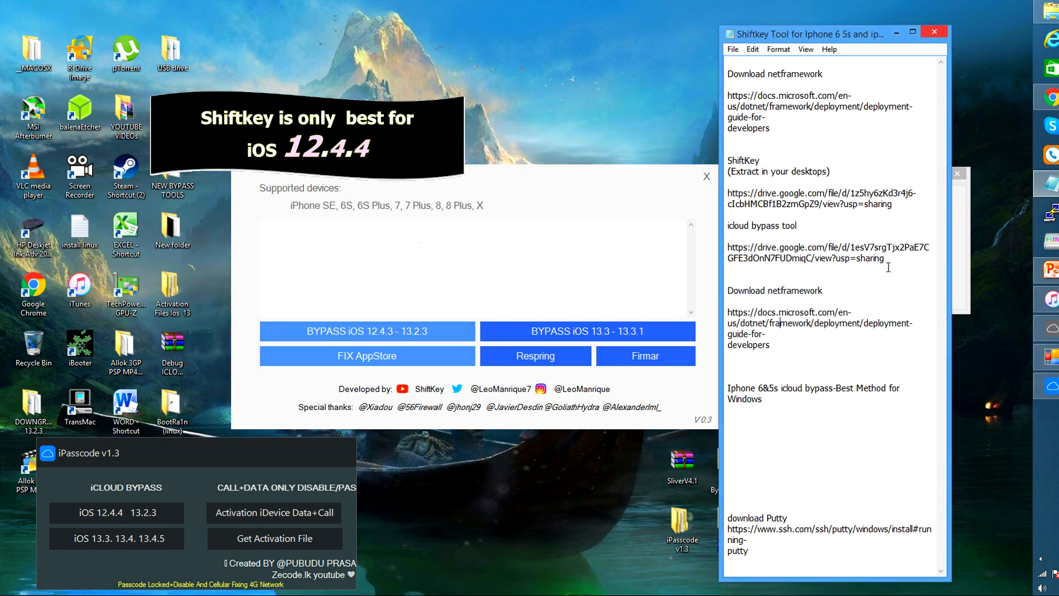
{"action": "left_click_drag", "start_coordinate": [771, 345], "coordinate": [744, 324]}
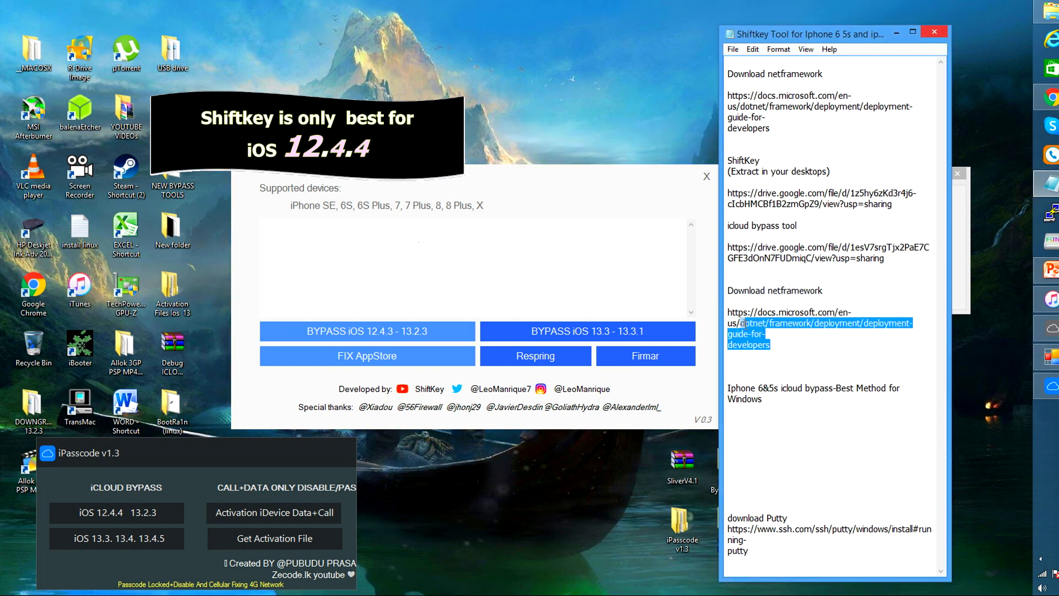
{"action": "left_click", "coordinate": [1051, 97]}
Load the pasted deployment guide, follow it to the .NET Framework 4.8 download page, then close Chrome.
{"action": "left_click", "coordinate": [621, 20]}
{"action": "left_click", "coordinate": [605, 48]}
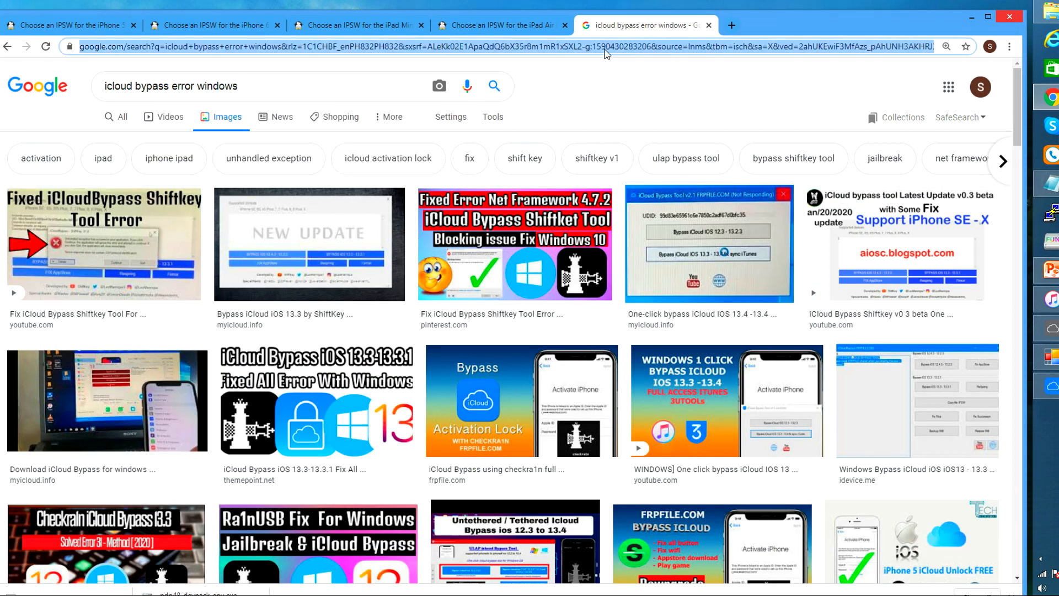
{"action": "type", "text": "https://docs.microsoft.com/en-us/dotnet/framework/deployment/deployment-guide-for-developers"}
{"action": "key", "text": "Return"}
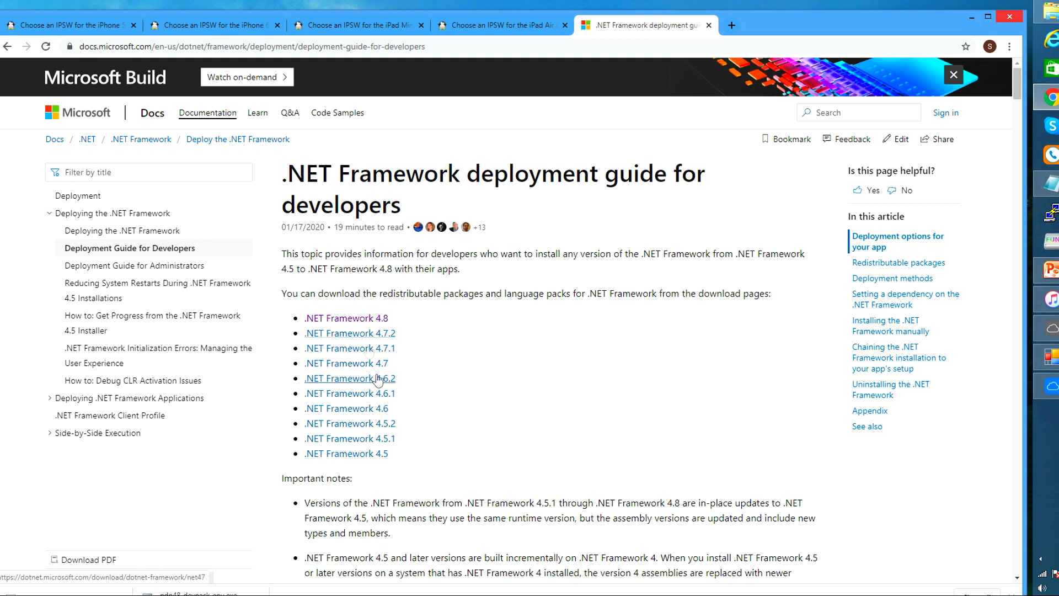
{"action": "left_click", "coordinate": [377, 319]}
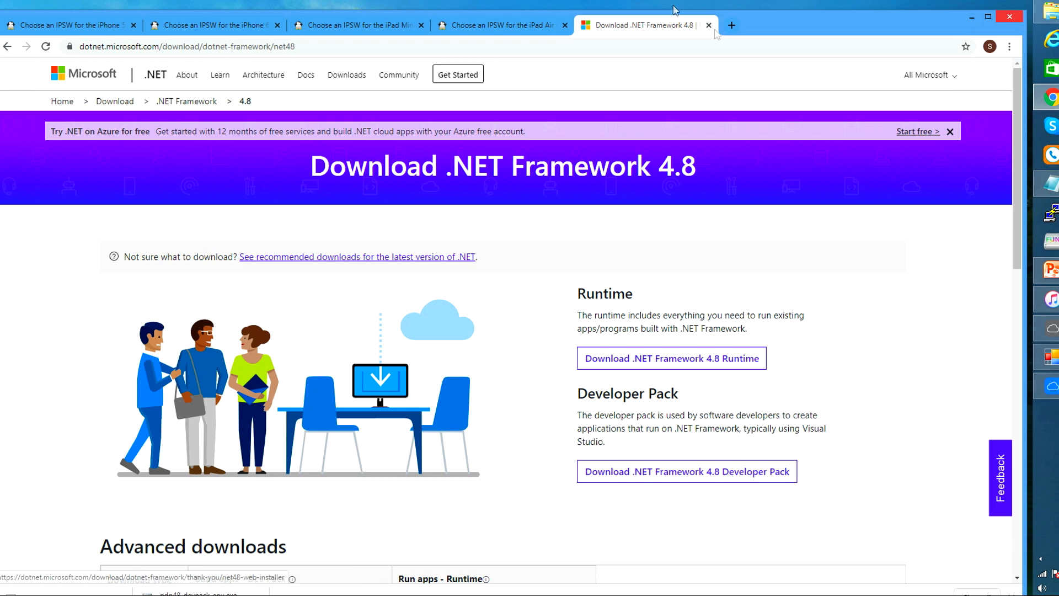
{"action": "left_click", "coordinate": [974, 6]}
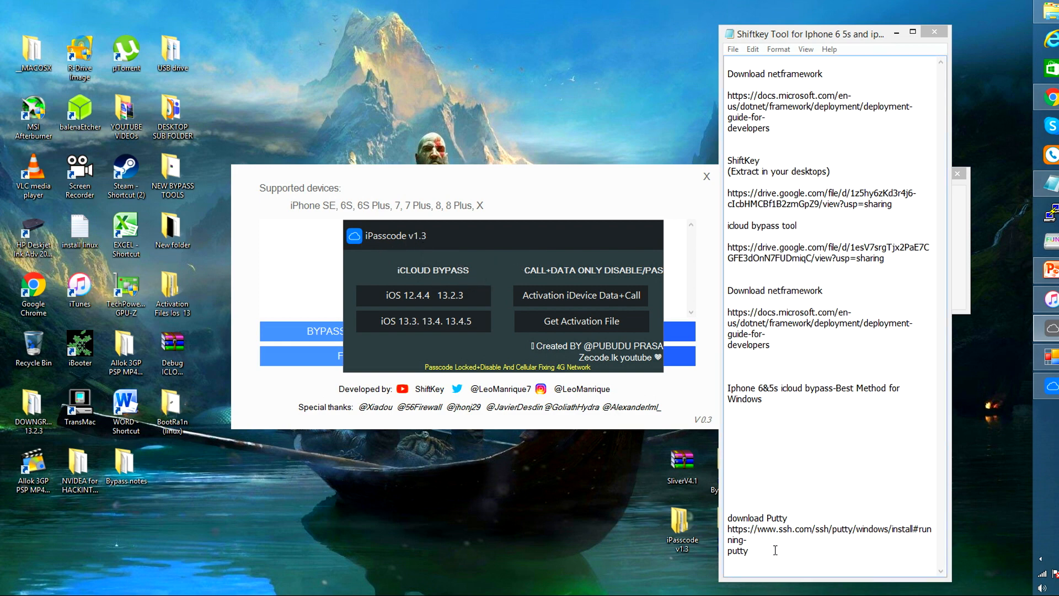
Browse to Local Disk (C:) > Python27 and select most of its files.
{"action": "left_click_drag", "start_coordinate": [775, 550], "coordinate": [728, 530]}
{"action": "double_click", "coordinate": [680, 522]}
{"action": "left_click", "coordinate": [216, 427]}
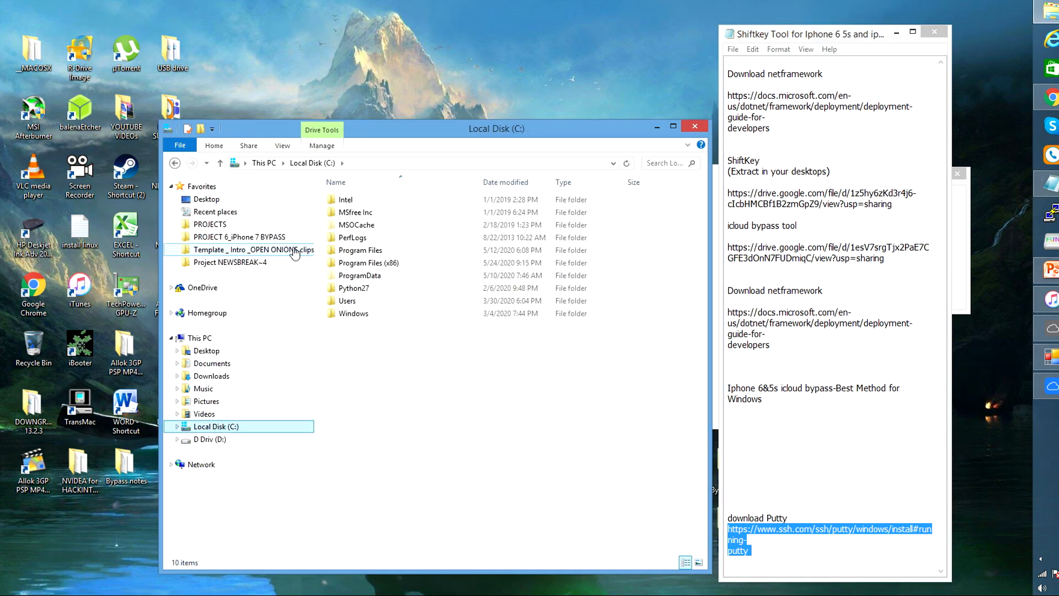
{"action": "left_click", "coordinate": [172, 187]}
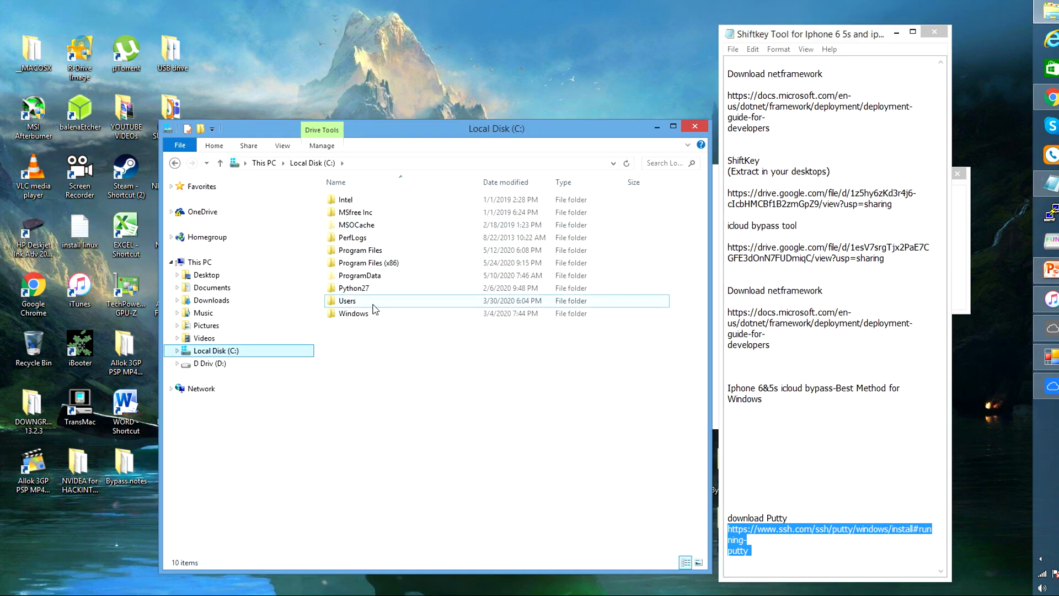
{"action": "double_click", "coordinate": [364, 290]}
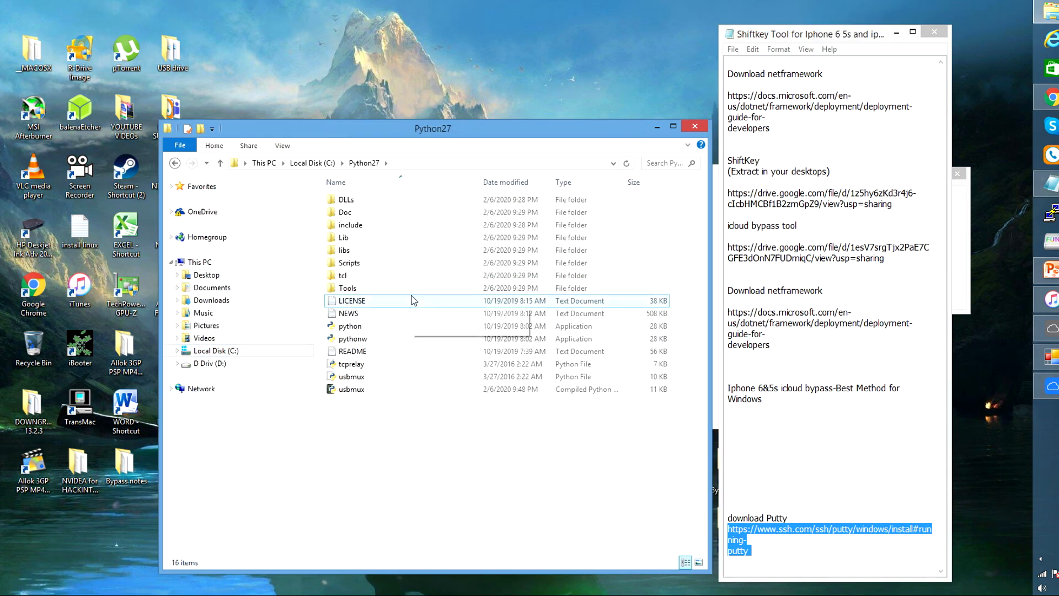
{"action": "left_click_drag", "start_coordinate": [391, 426], "coordinate": [339, 219]}
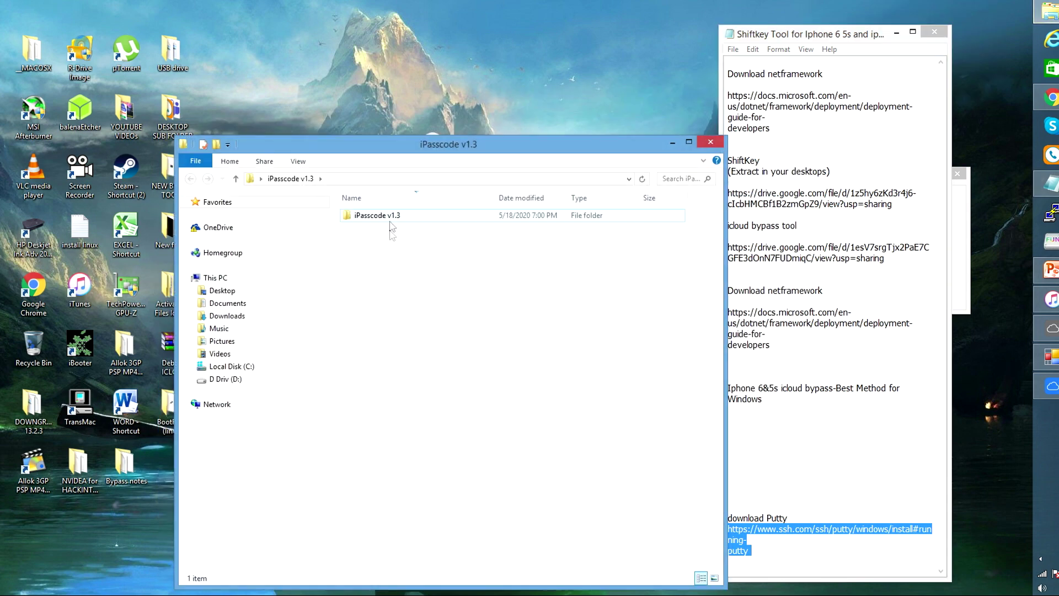
In the iPasscode v1.3 folder pick out the 32bit and 64bit python2.7.15 installers, then close Explorer.
{"action": "double_click", "coordinate": [385, 216]}
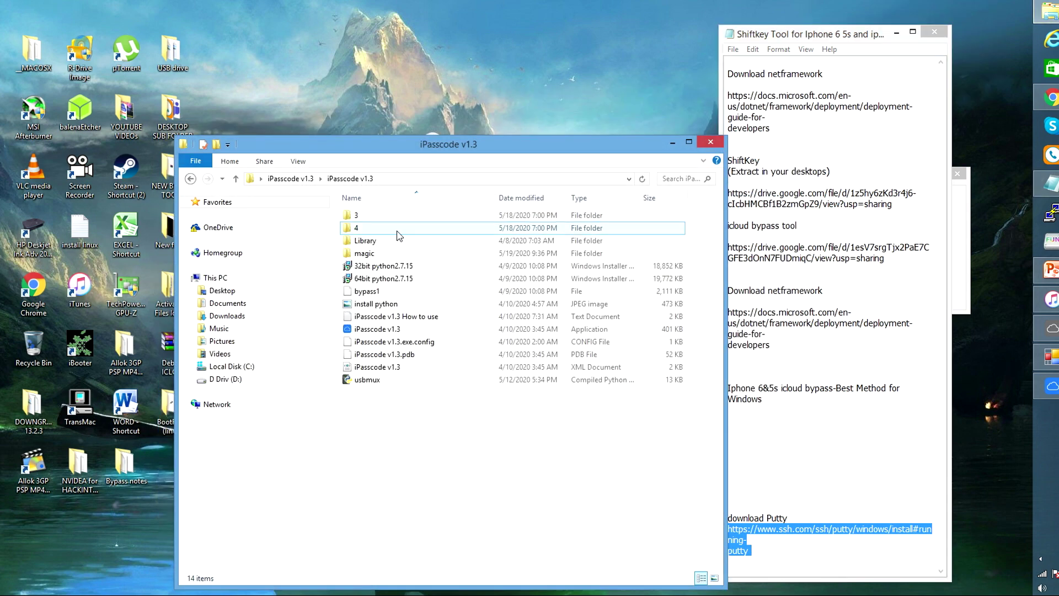
{"action": "left_click", "coordinate": [398, 266]}
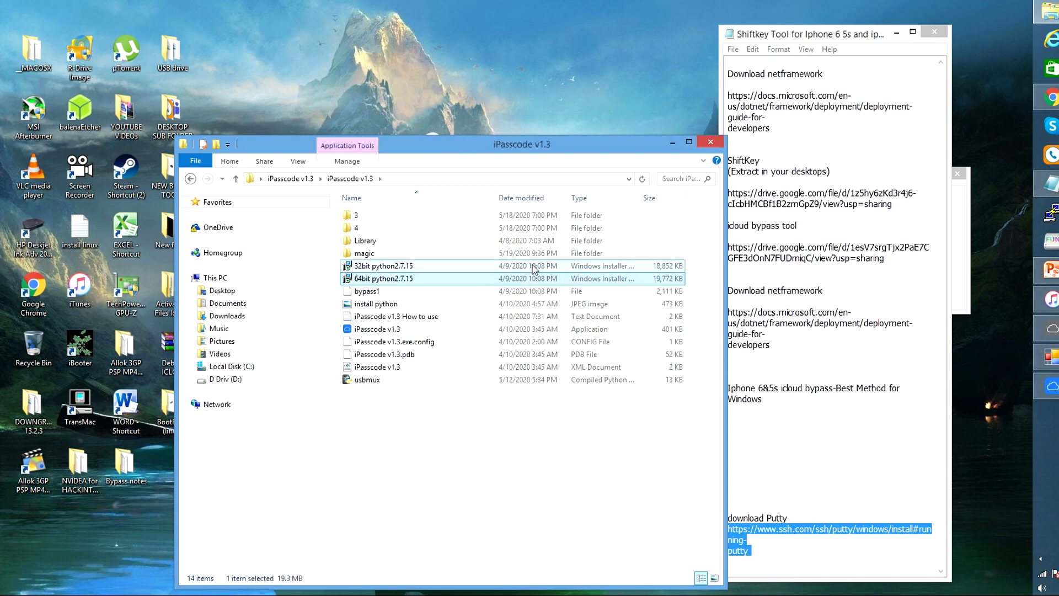
{"action": "left_click", "coordinate": [418, 280]}
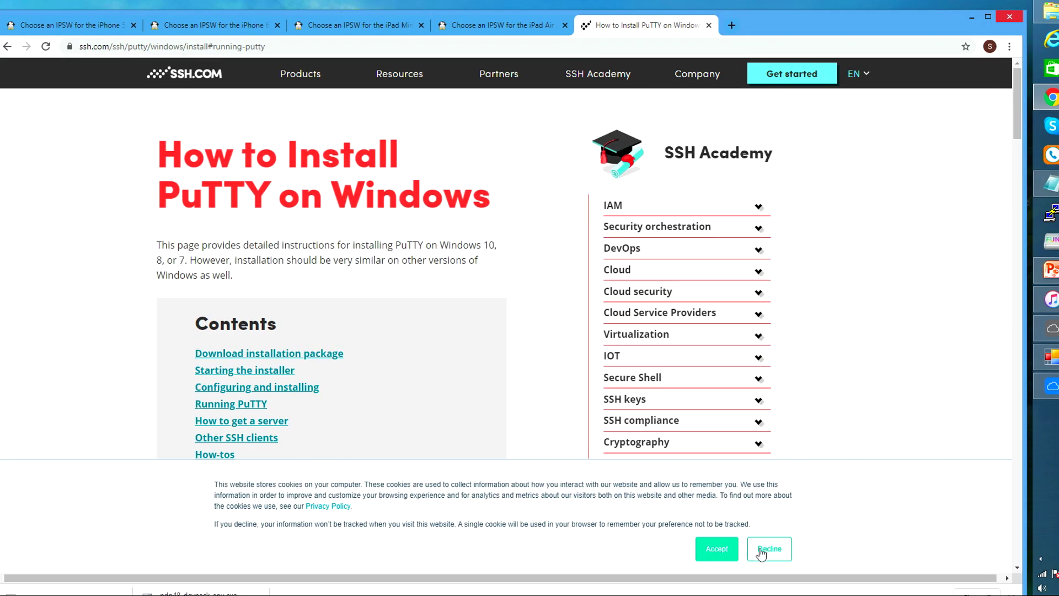
{"action": "left_click", "coordinate": [762, 553]}
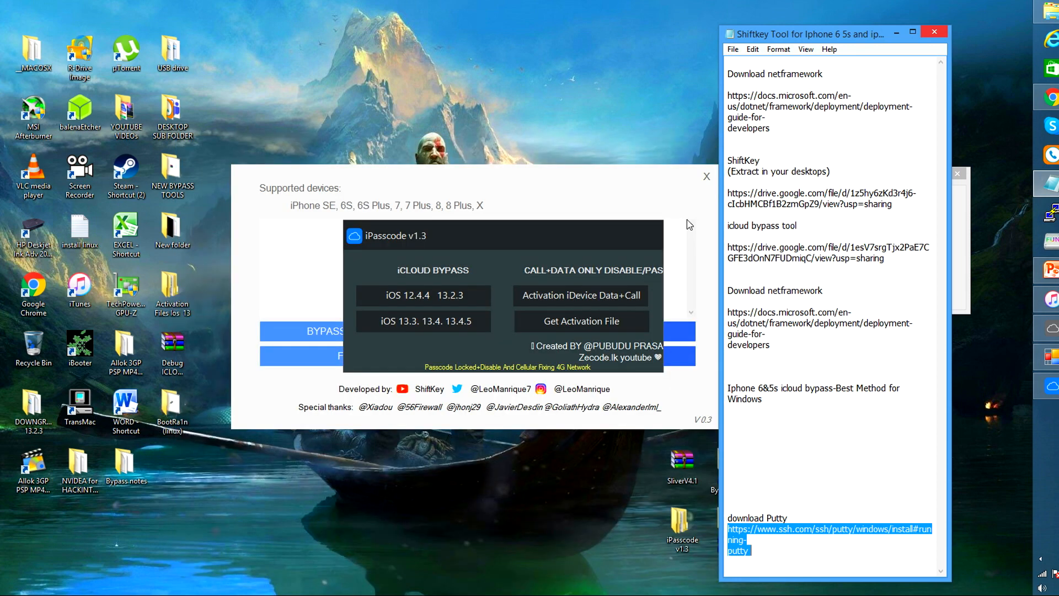
Centre the iCloud Bypass Tool v2.1 window over iPasscode after showing the desktop with Win+D.
{"action": "left_click", "coordinate": [1051, 384]}
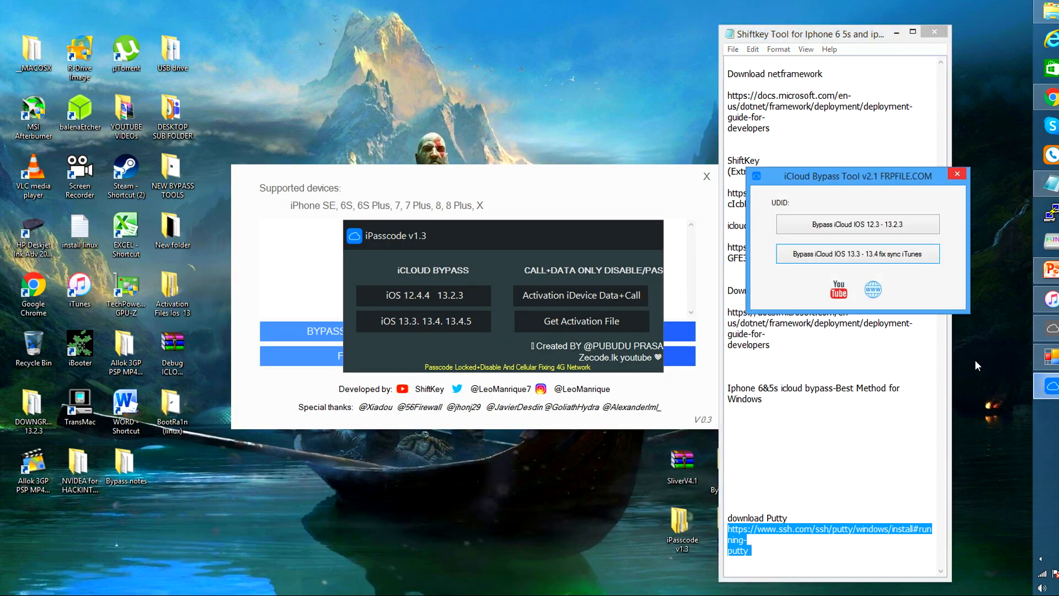
{"action": "left_click_drag", "start_coordinate": [828, 184], "coordinate": [466, 240]}
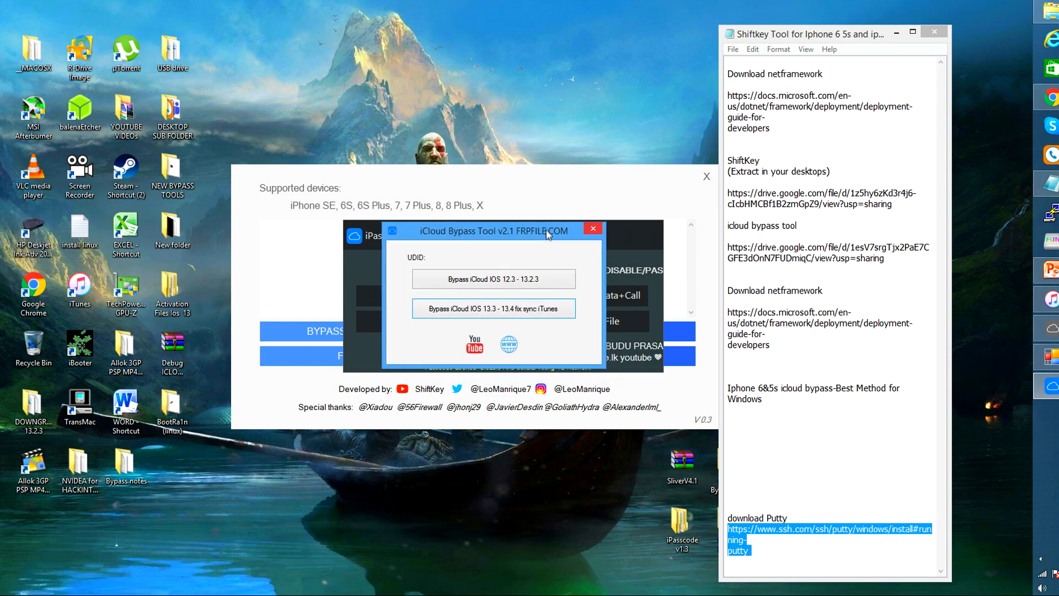
{"action": "key", "text": "super+d"}
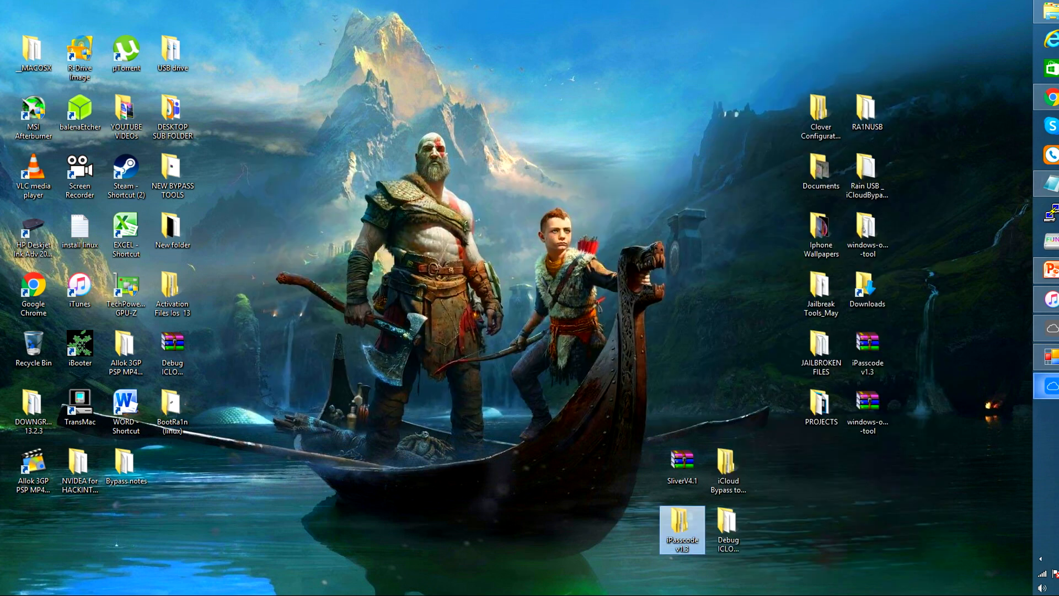
{"action": "left_click", "coordinate": [1051, 386]}
{"action": "mouse_move", "coordinate": [506, 234]}
{"action": "left_mouse_down"}
{"action": "mouse_move", "coordinate": [488, 174]}
{"action": "mouse_move", "coordinate": [496, 212]}
{"action": "left_mouse_up"}
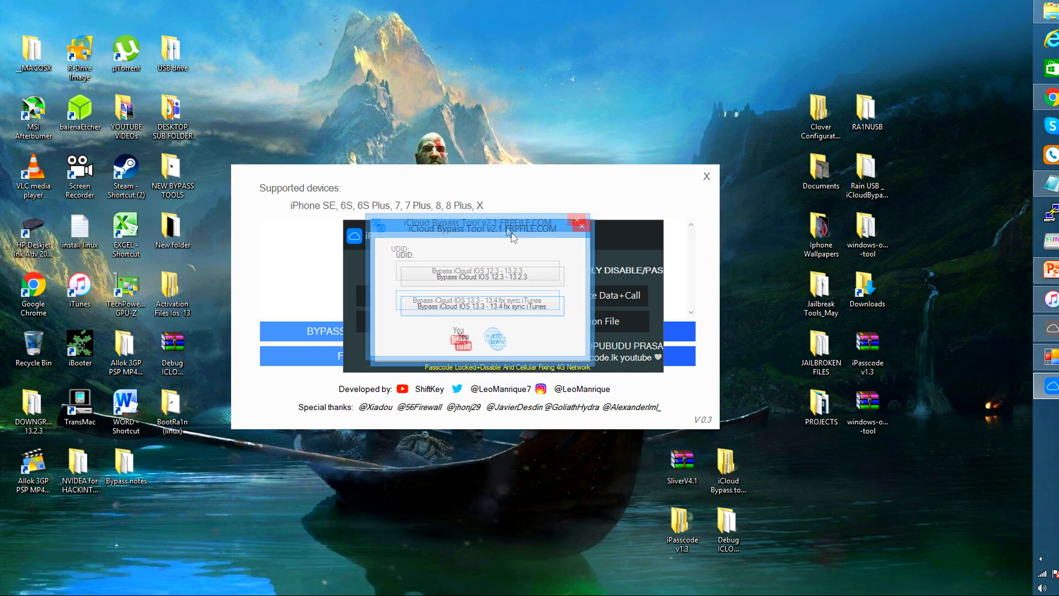
{"action": "left_click_drag", "start_coordinate": [515, 217], "coordinate": [512, 235]}
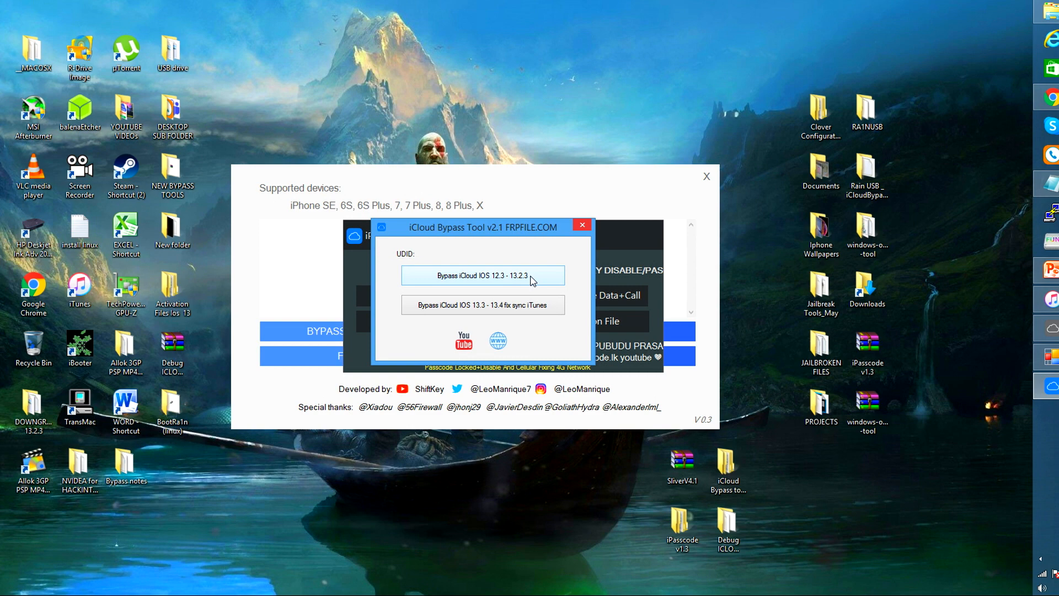
{"action": "left_click", "coordinate": [675, 118]}
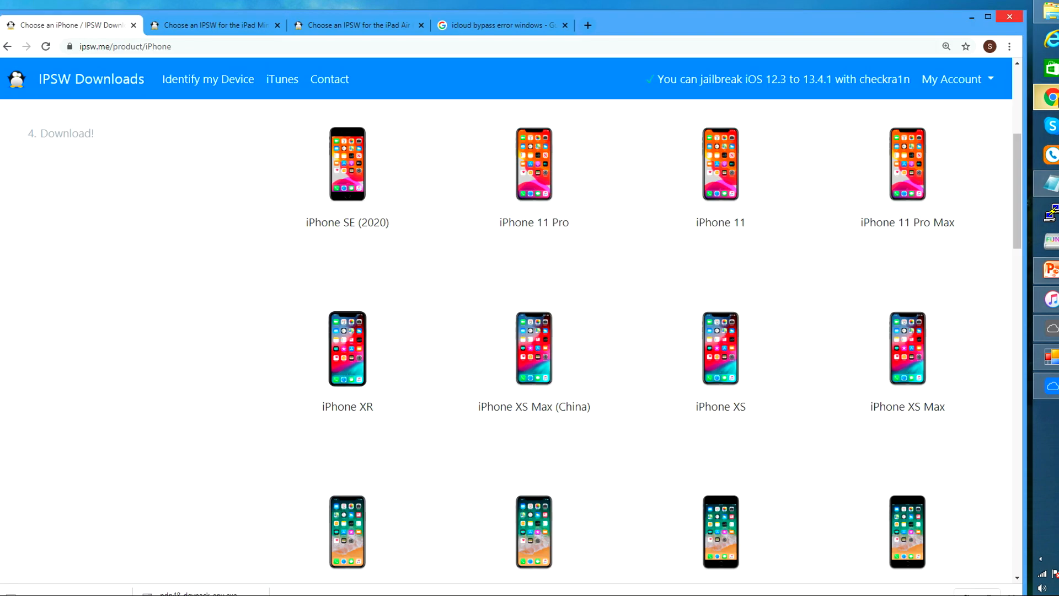
{"action": "scroll", "coordinate": [354, 195], "scroll_direction": "up", "scroll_amount": 4}
{"action": "scroll", "coordinate": [199, 286], "scroll_direction": "down", "scroll_amount": 1}
{"action": "scroll", "coordinate": [199, 287], "scroll_direction": "down", "scroll_amount": 3}
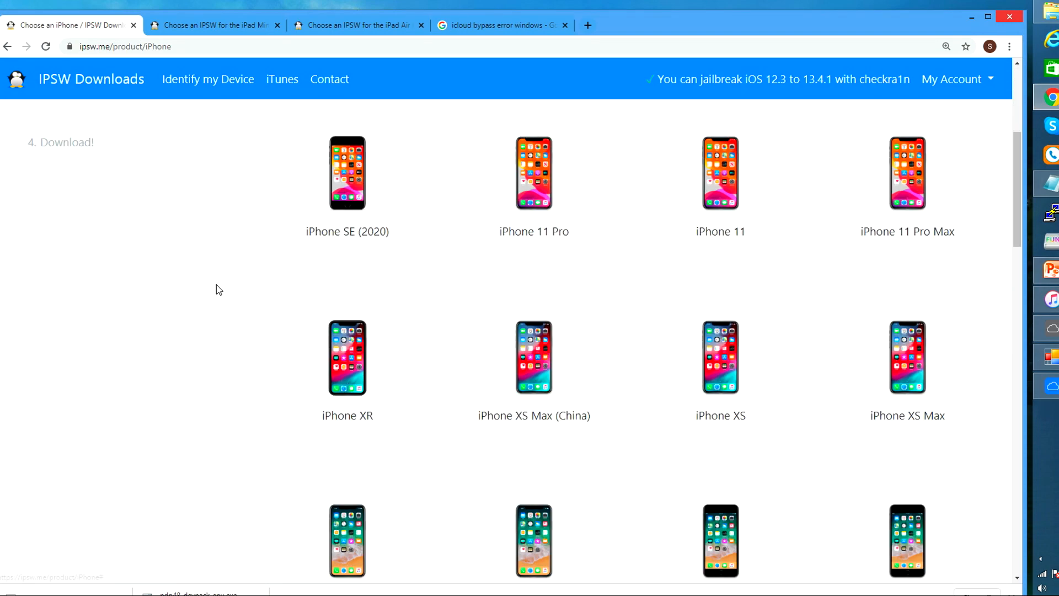
{"action": "scroll", "coordinate": [215, 289], "scroll_direction": "up", "scroll_amount": 3}
{"action": "scroll", "coordinate": [466, 390], "scroll_direction": "down", "scroll_amount": 4}
{"action": "scroll", "coordinate": [489, 391], "scroll_direction": "down", "scroll_amount": 2}
{"action": "scroll", "coordinate": [495, 390], "scroll_direction": "down", "scroll_amount": 1}
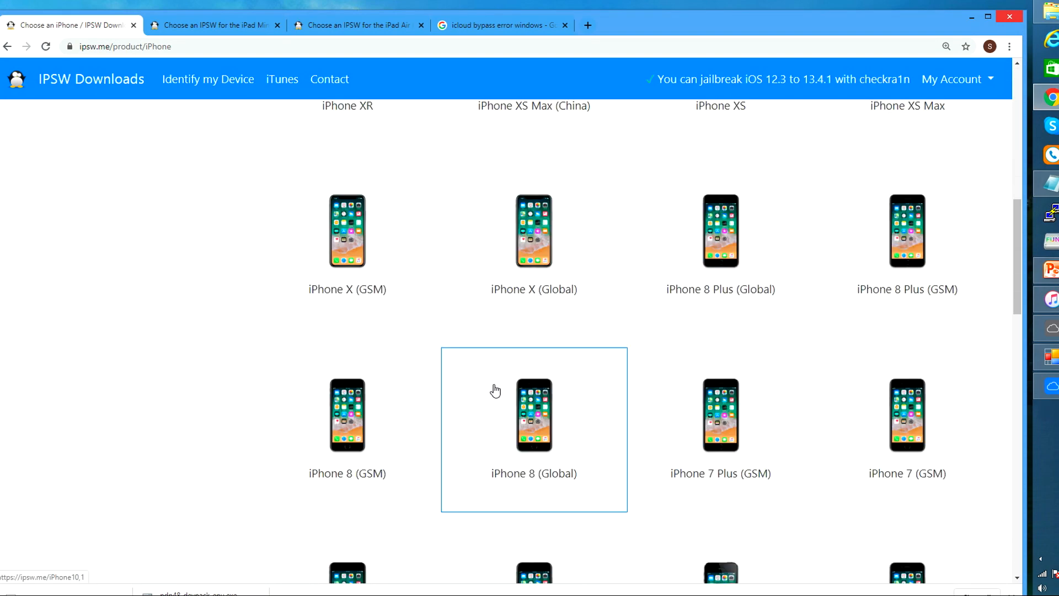
{"action": "scroll", "coordinate": [447, 388], "scroll_direction": "down", "scroll_amount": 1}
{"action": "scroll", "coordinate": [392, 387], "scroll_direction": "down", "scroll_amount": 2}
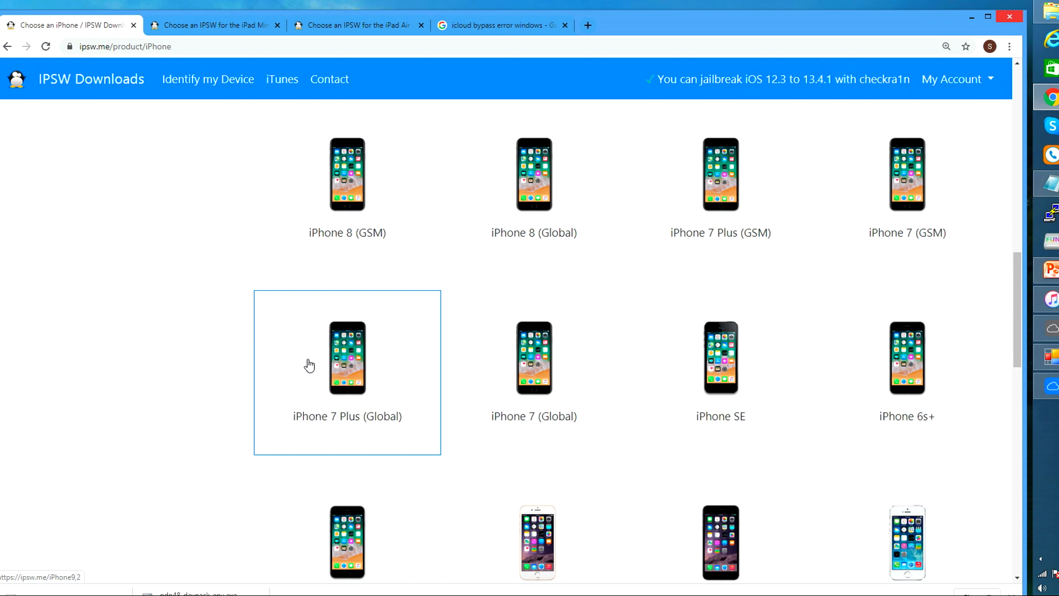
{"action": "scroll", "coordinate": [555, 401], "scroll_direction": "down", "scroll_amount": 1}
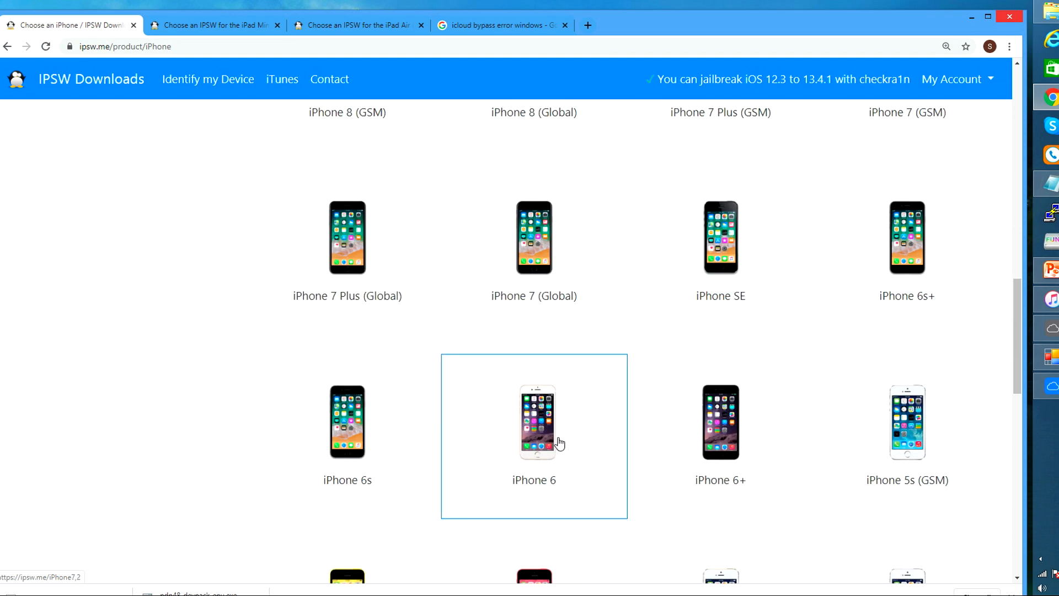
Open the iPhone 6 firmware page in a new tab and the iPhone 5s (Global) firmware list.
{"action": "right_click", "coordinate": [541, 433]}
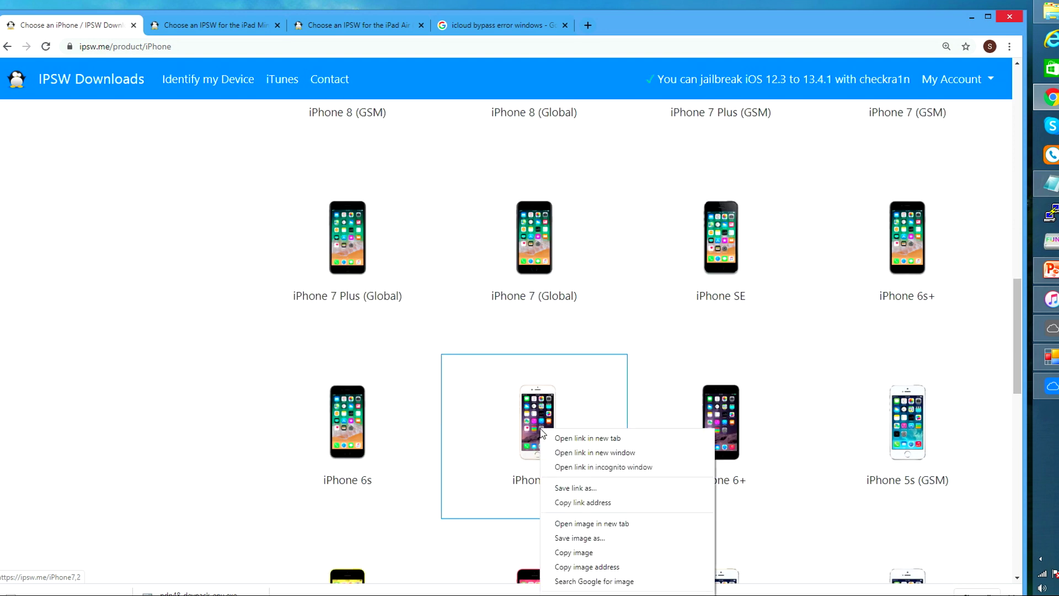
{"action": "left_click", "coordinate": [568, 436]}
{"action": "scroll", "coordinate": [639, 426], "scroll_direction": "down", "scroll_amount": 1}
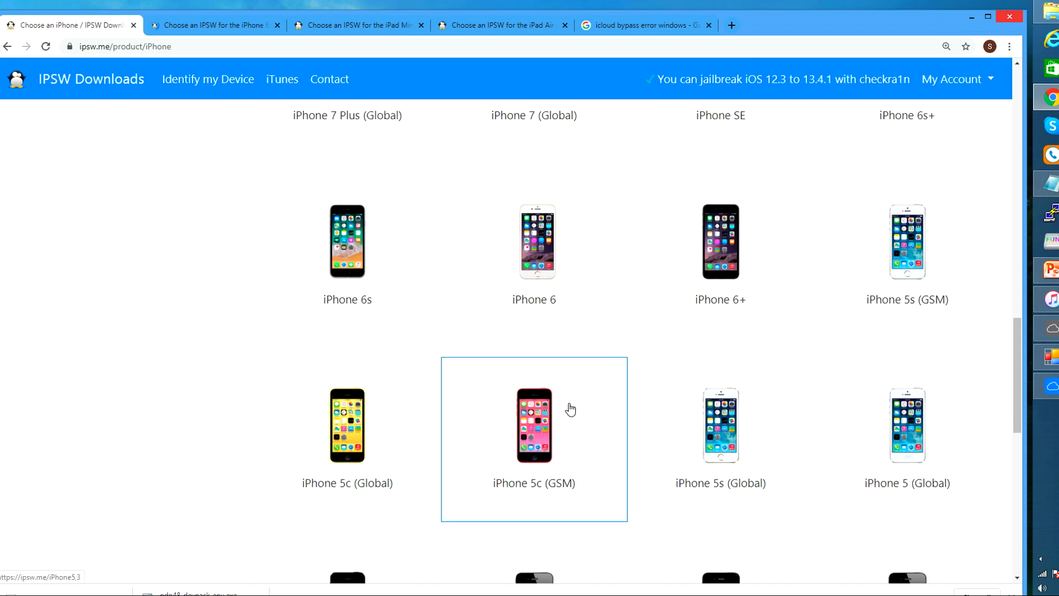
{"action": "scroll", "coordinate": [563, 357], "scroll_direction": "down", "scroll_amount": 1}
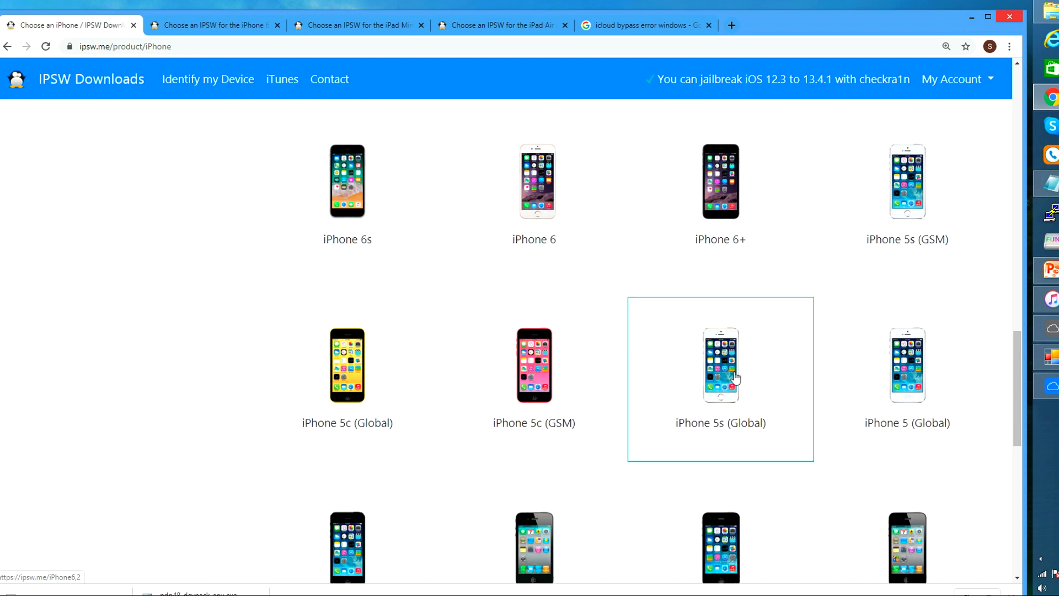
{"action": "left_click", "coordinate": [718, 378]}
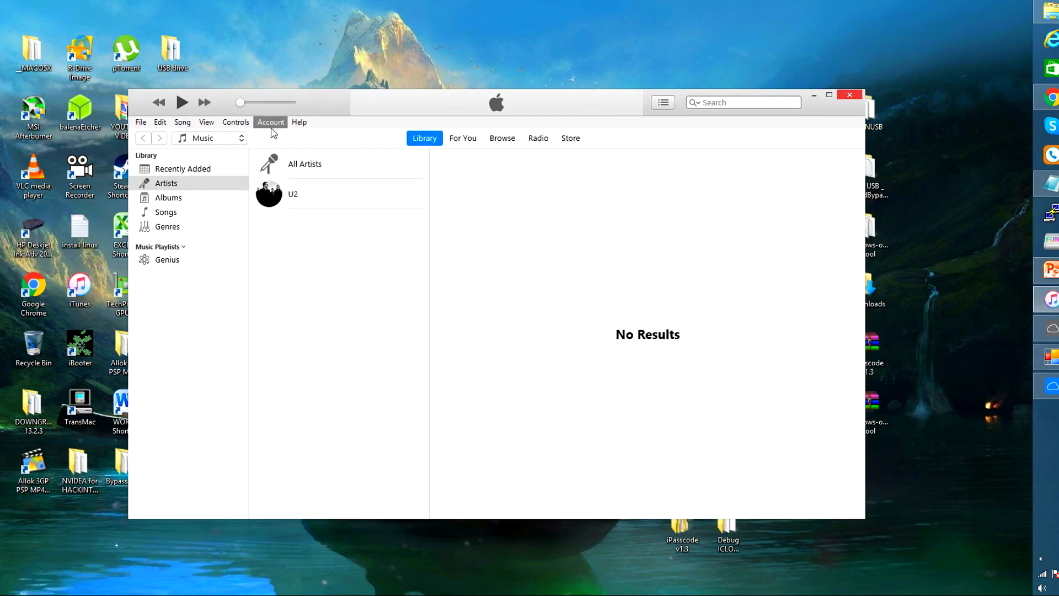
Show About iTunes via the Help menu and highlight Version 12.10.3.1.
{"action": "left_click", "coordinate": [276, 128]}
{"action": "left_click", "coordinate": [339, 315]}
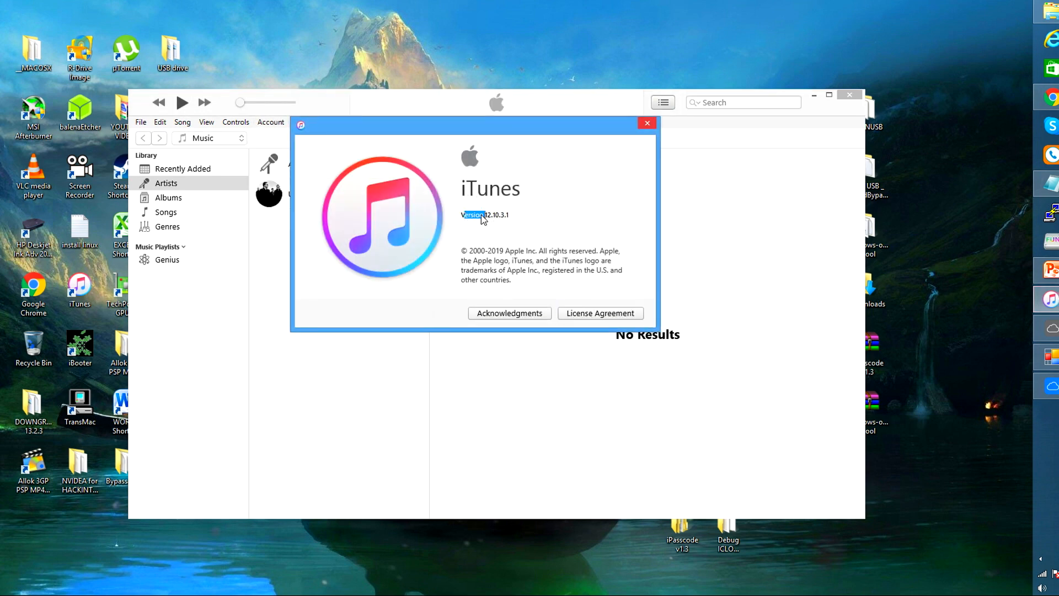
{"action": "mouse_move", "coordinate": [462, 216]}
{"action": "left_mouse_down"}
{"action": "mouse_move", "coordinate": [517, 217]}
{"action": "mouse_move", "coordinate": [462, 216]}
{"action": "left_mouse_up"}
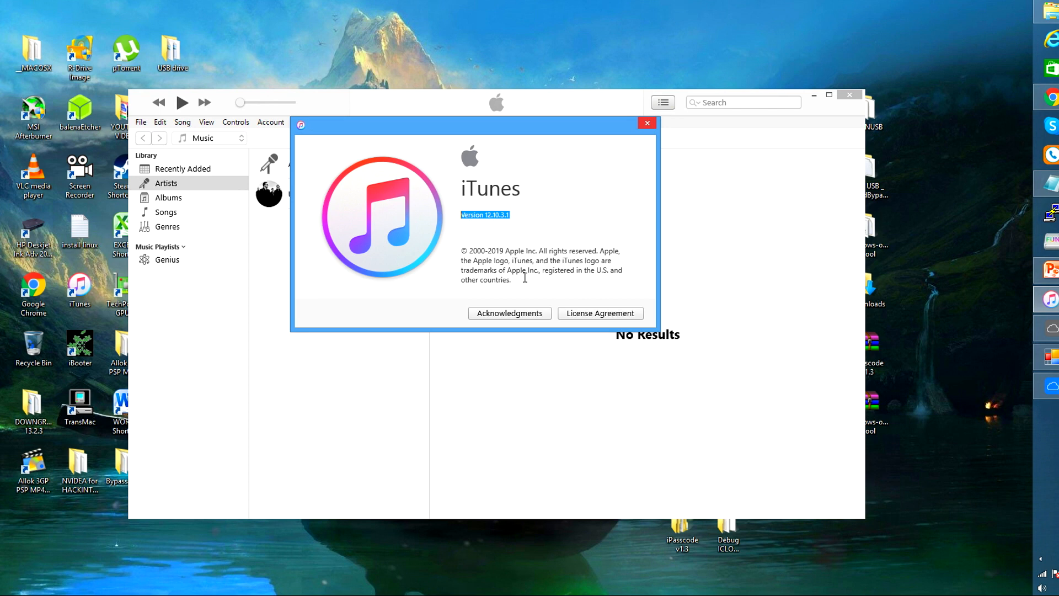